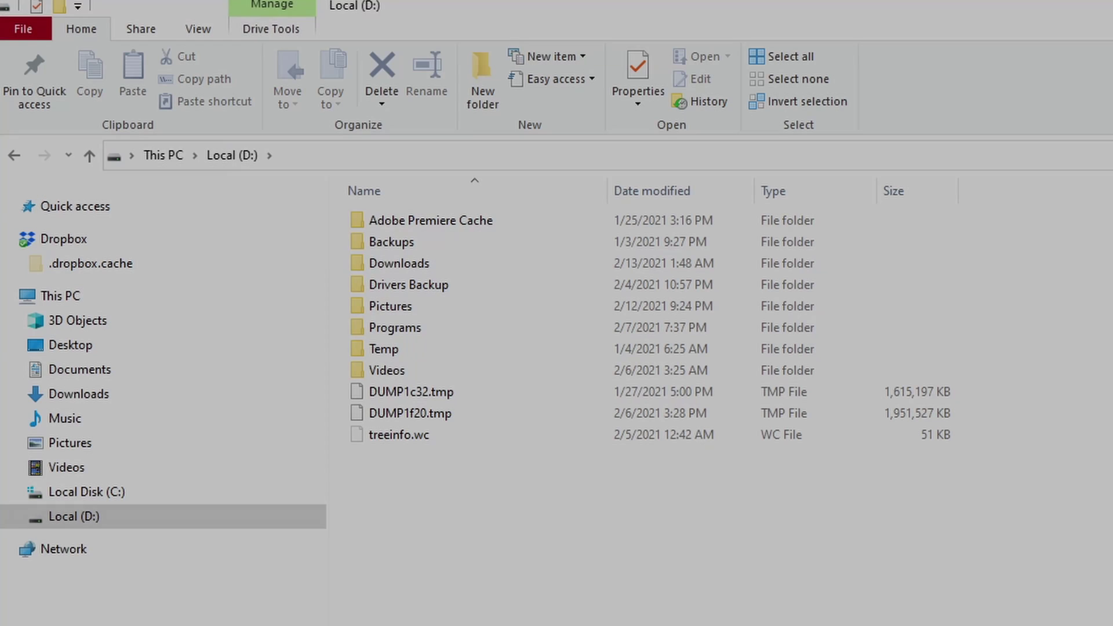
Make a new folder named 'Games' in Local (D:) and open it
key("ctrl+shift+n")
type("Games")
key("Return")
key("Return")
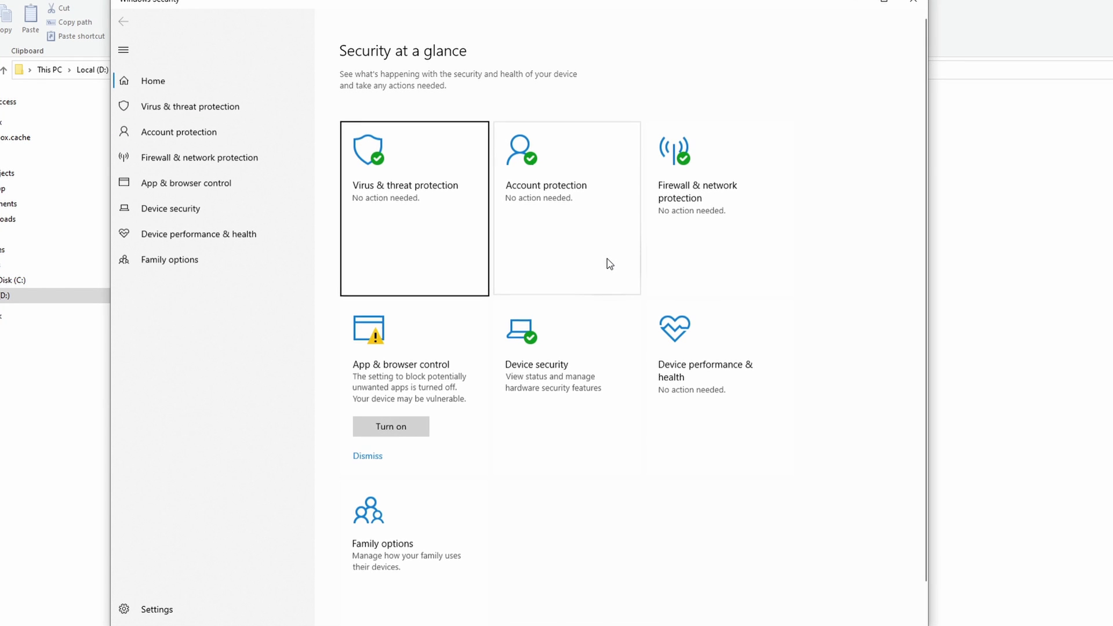
Add D:\Games as a folder exclusion in Virus & threat protection settings
left_click(382, 216)
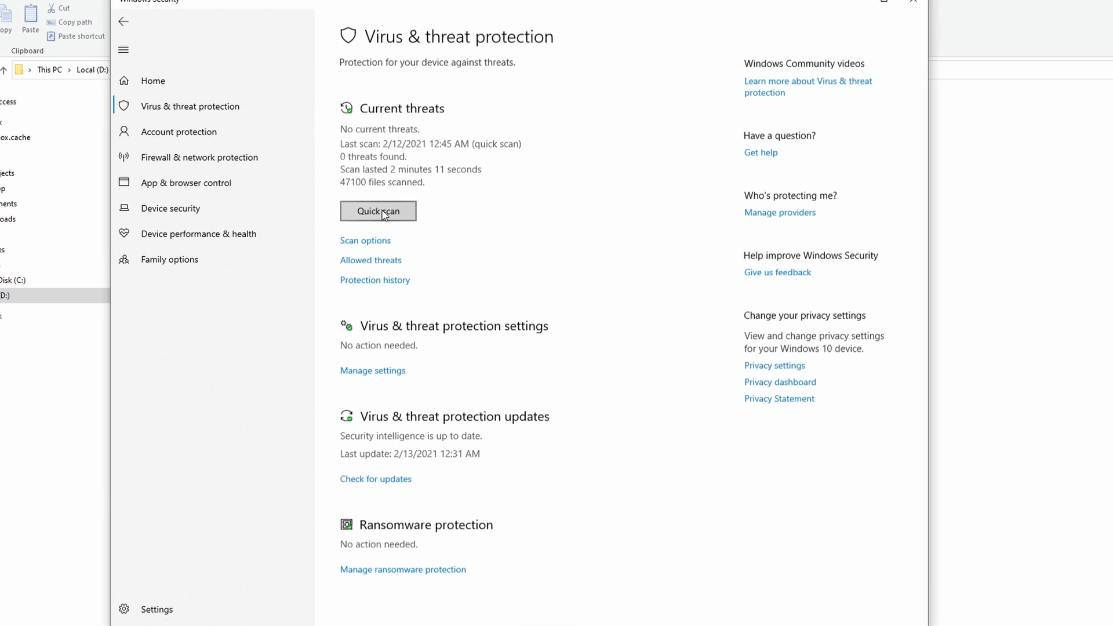
left_click(389, 367)
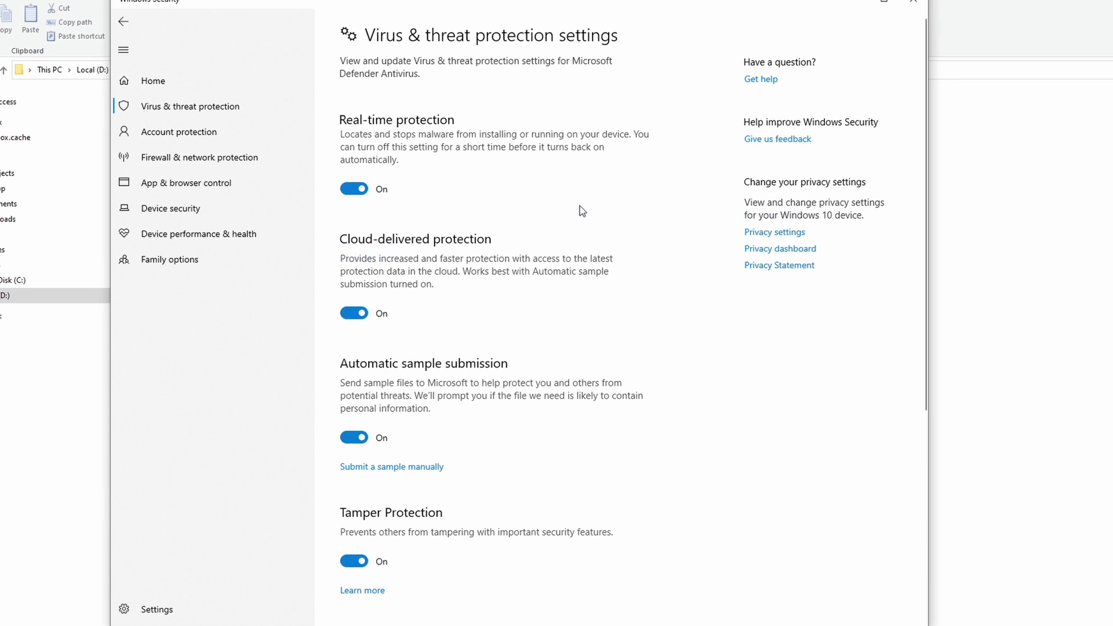
scroll(581, 211, "down", 5)
left_click(396, 473)
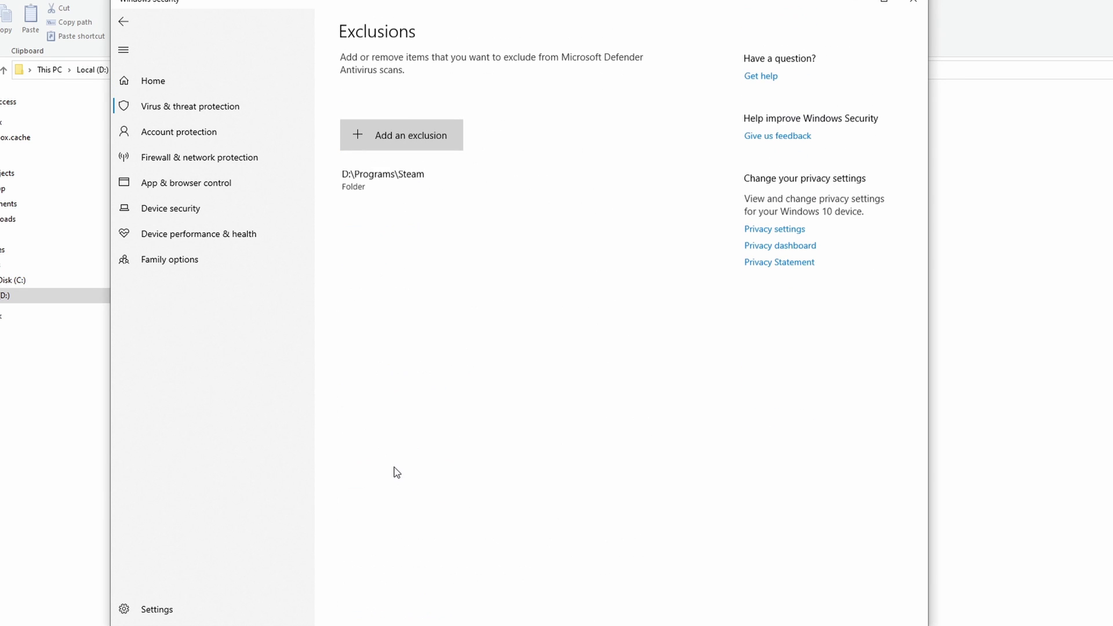
left_click(422, 142)
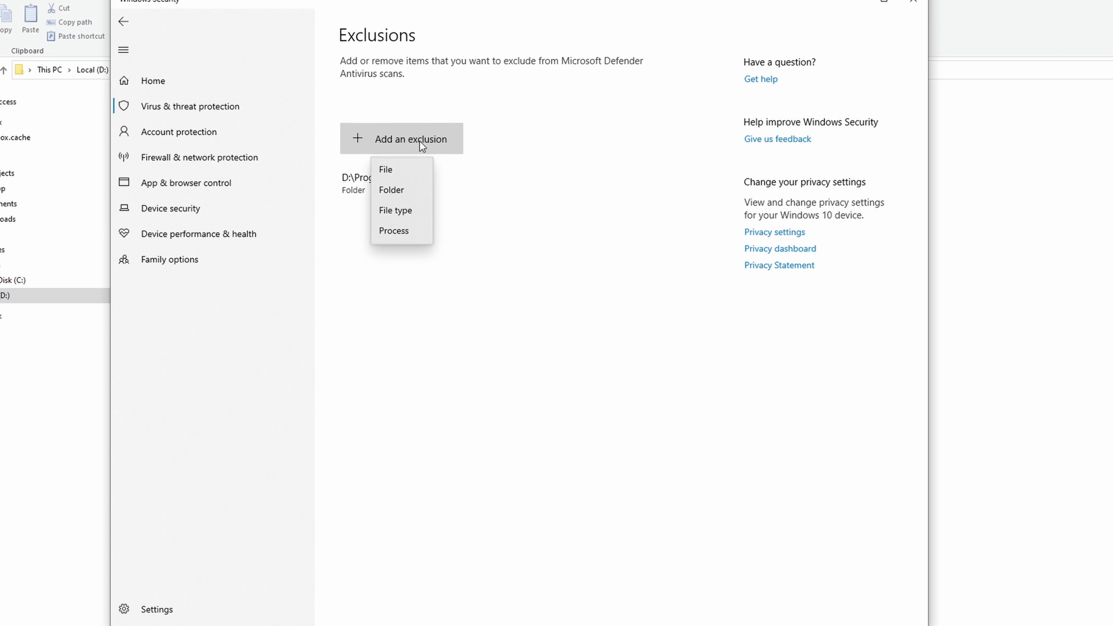
left_click(398, 191)
scroll(152, 197, "down", 1)
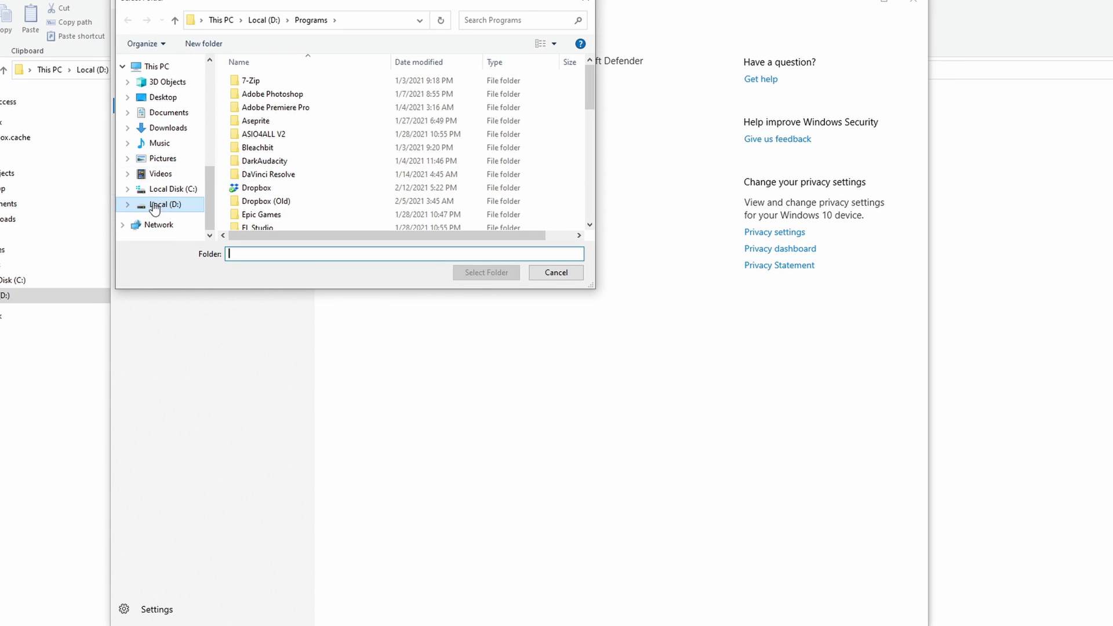
left_click(160, 205)
left_click(258, 135)
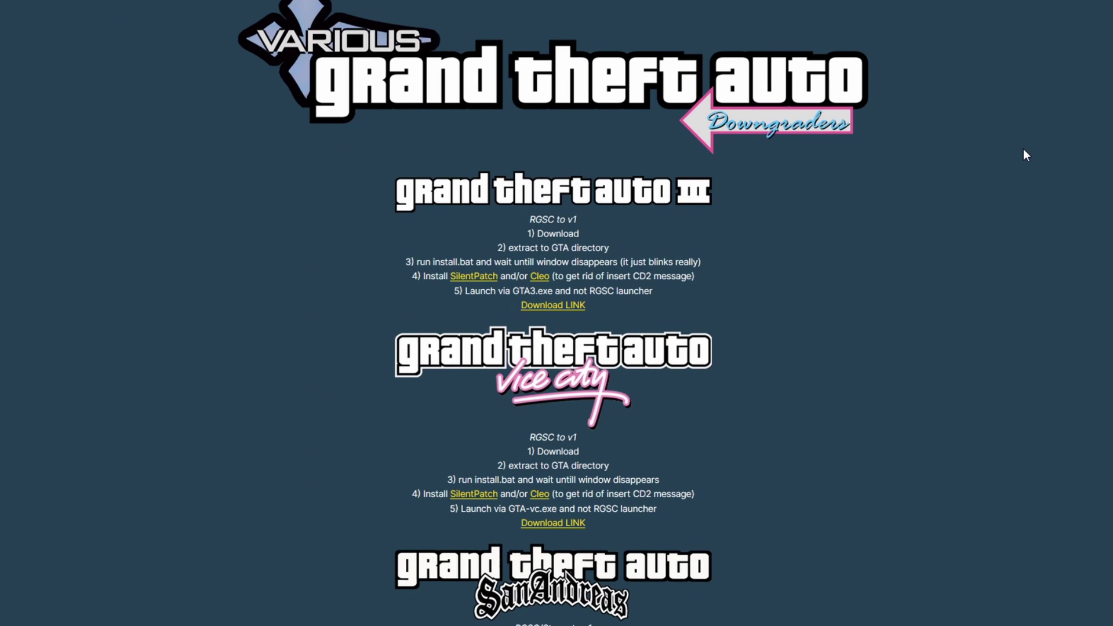
Scroll down to the Grand Theft Auto San Andreas RGSC/Steam-to-v1 downgrade section
scroll(1024, 152, "down", 5)
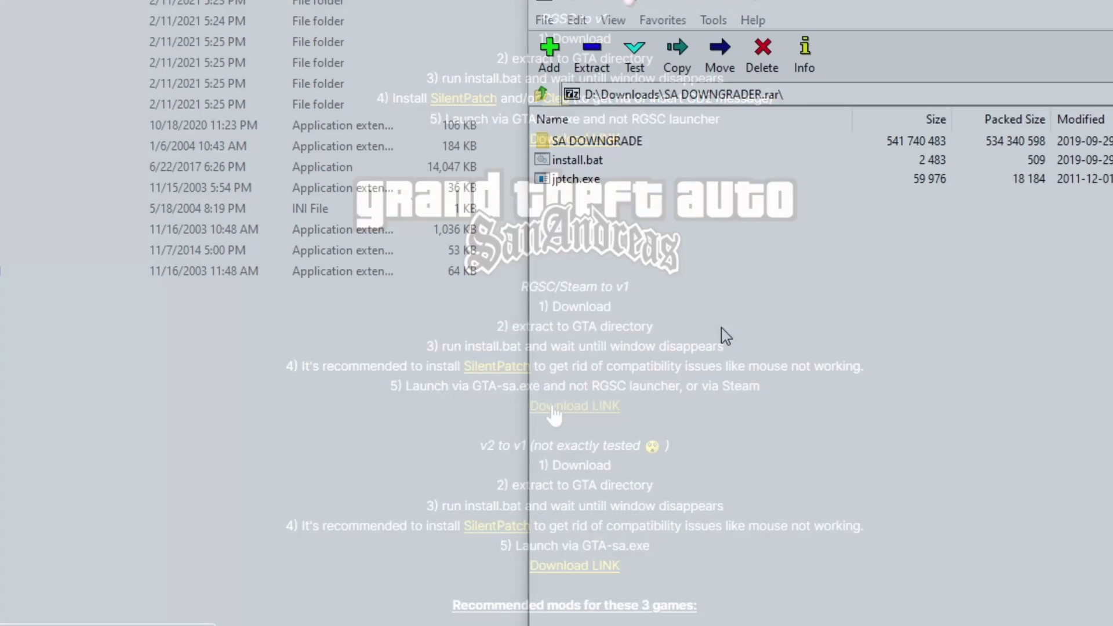
Copy all three SA DOWNGRADER files into the game folder and run install.bat
left_click_drag(723, 336, 566, 120)
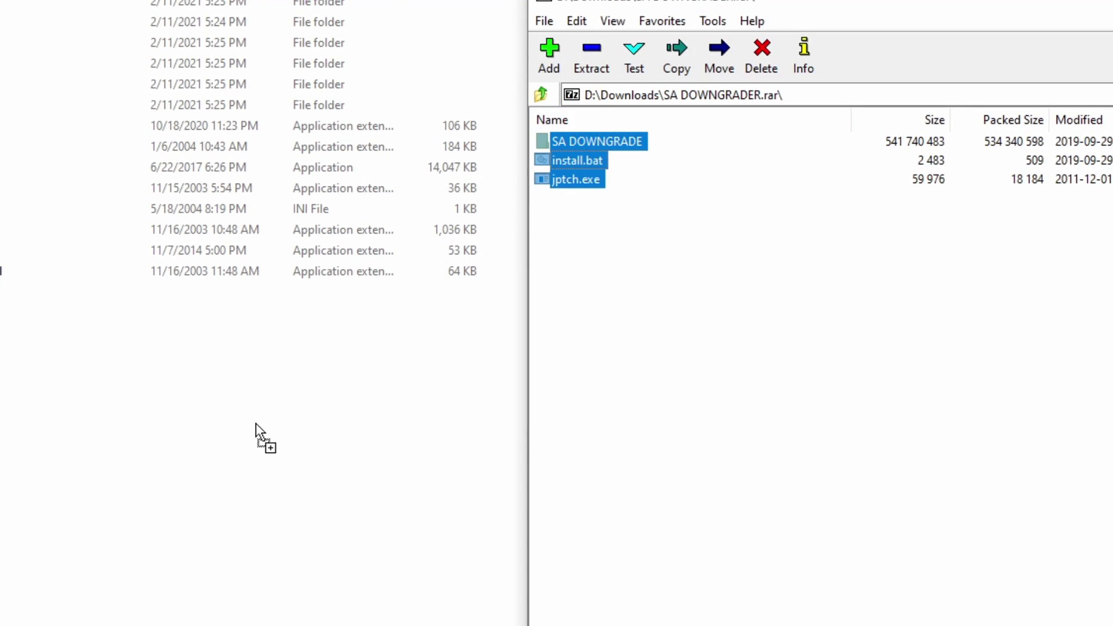
left_click_drag(255, 423, 255, 424)
double_click(435, 452)
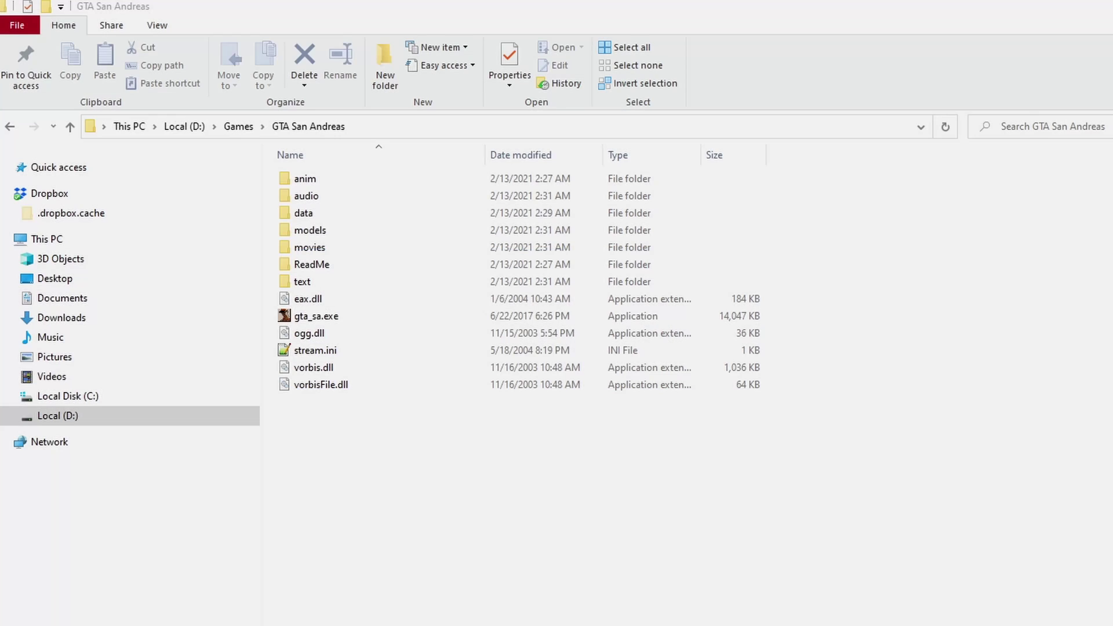
Copy every GTA San Andreas file into a new 'GTA San Andreas Backup' folder in Games
left_click_drag(872, 624, 327, 132)
left_click(70, 61)
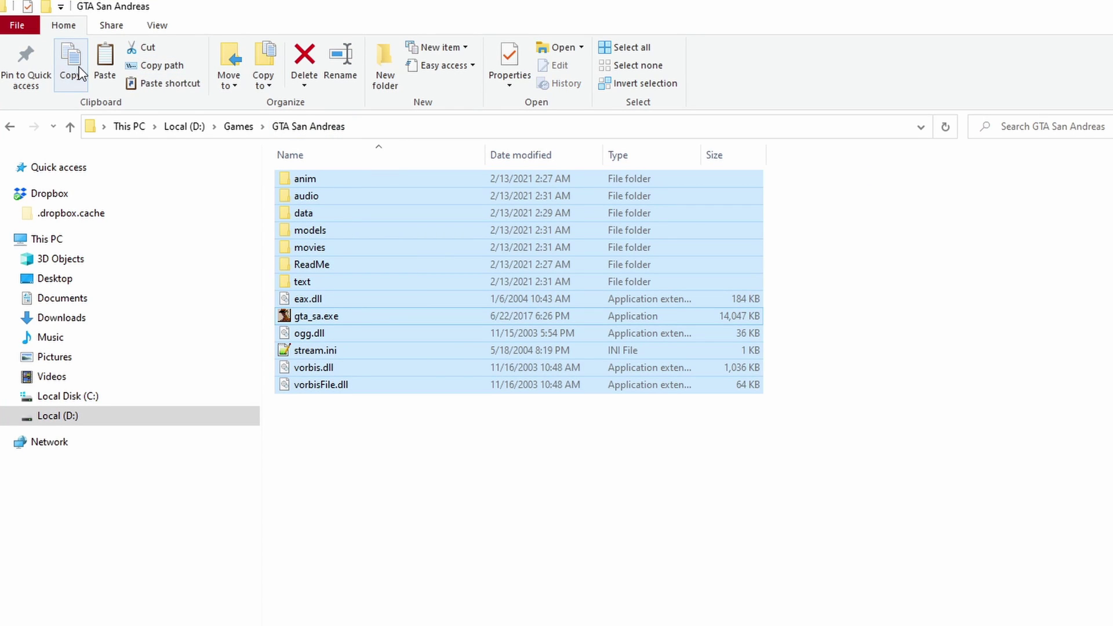
left_click(229, 131)
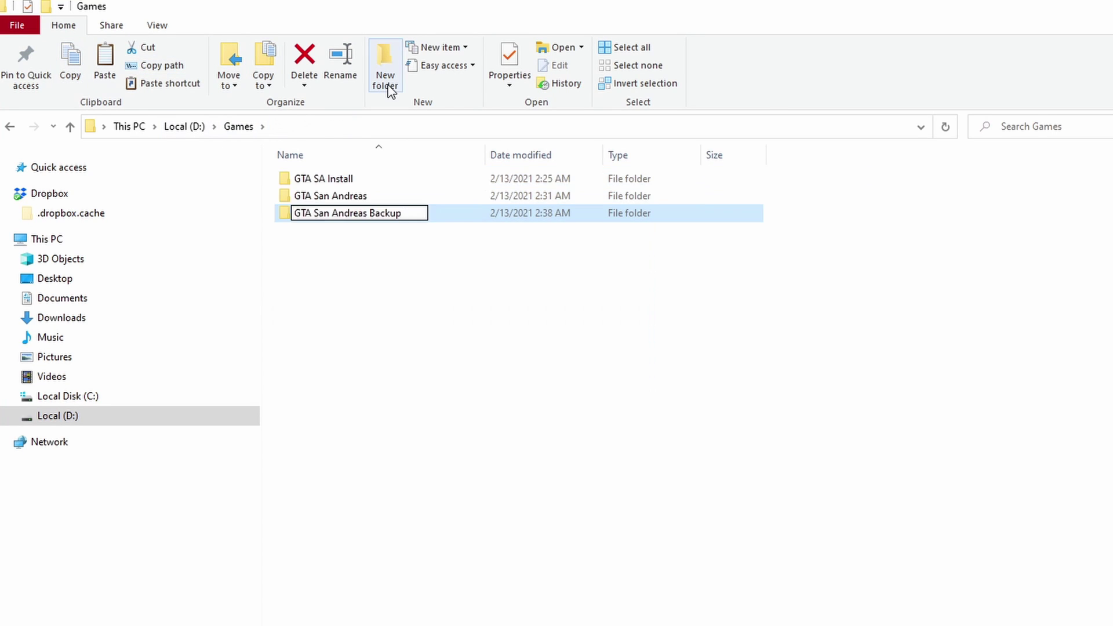
key("Return")
key("Return")
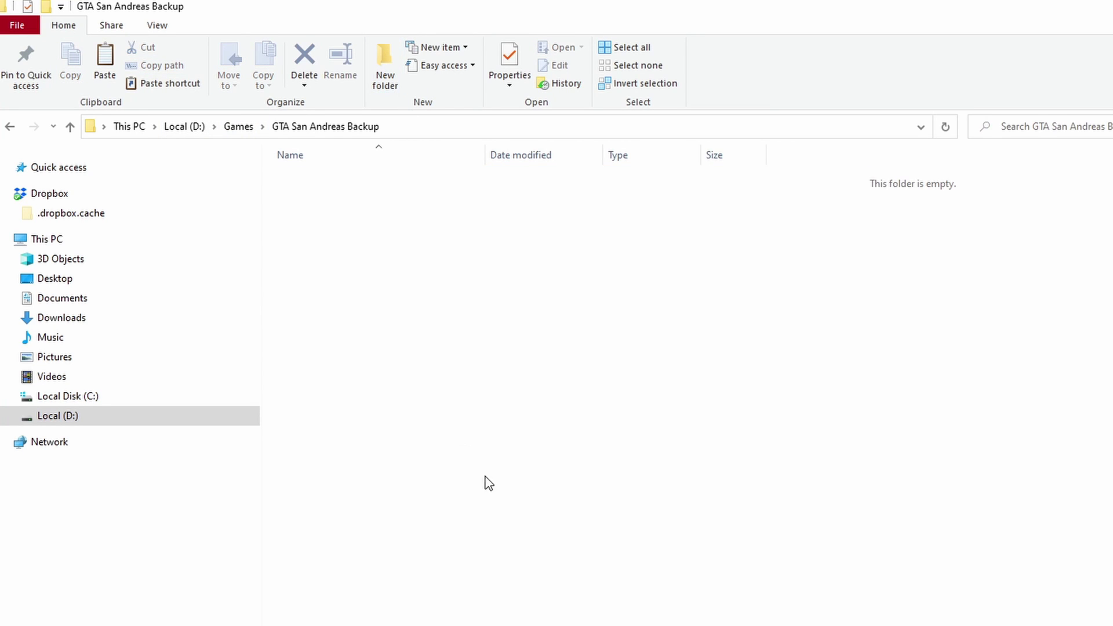
key("ctrl+v")
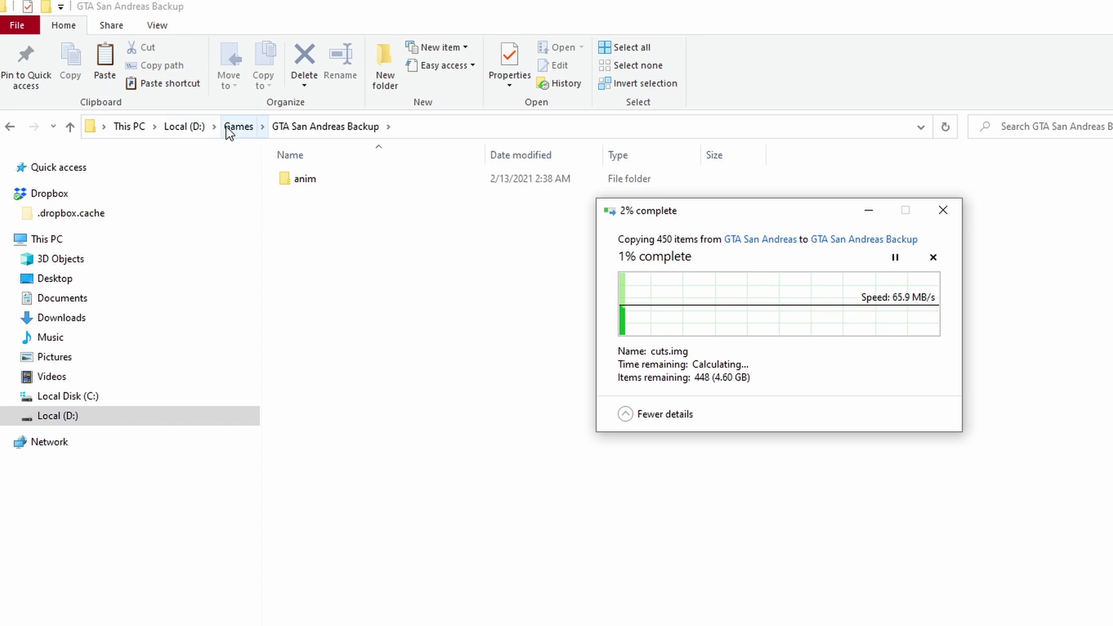
Create a 'GTA Underground' folder in Games and paste the game files into it
left_click(239, 126)
left_click(389, 91)
type("GTA ")
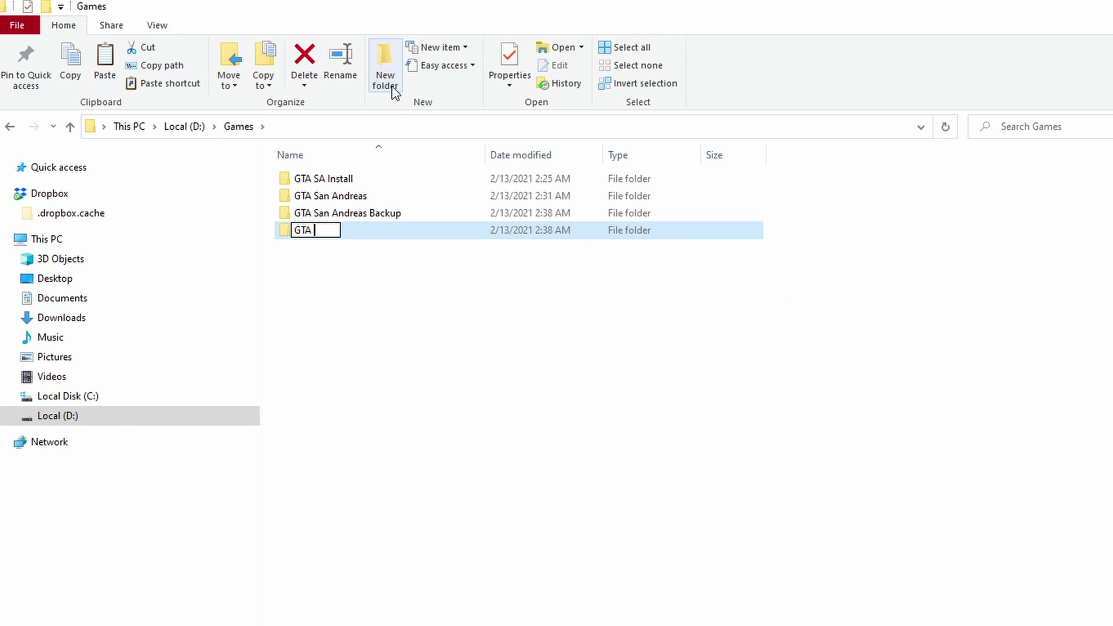
type("Underground")
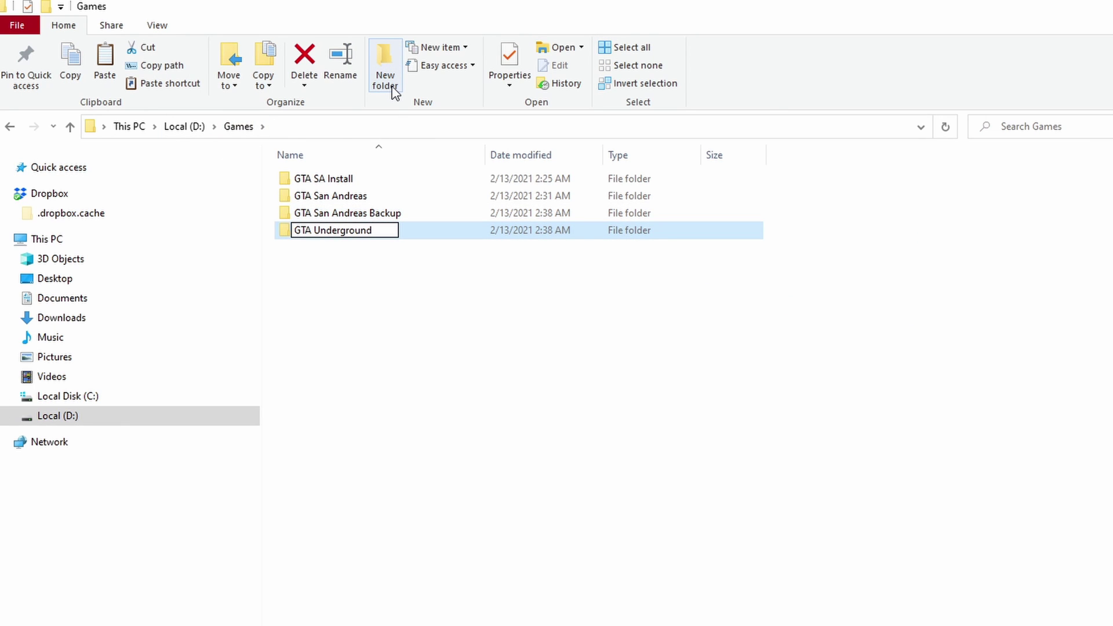
key("Return")
key("Return")
key("ctrl+v")
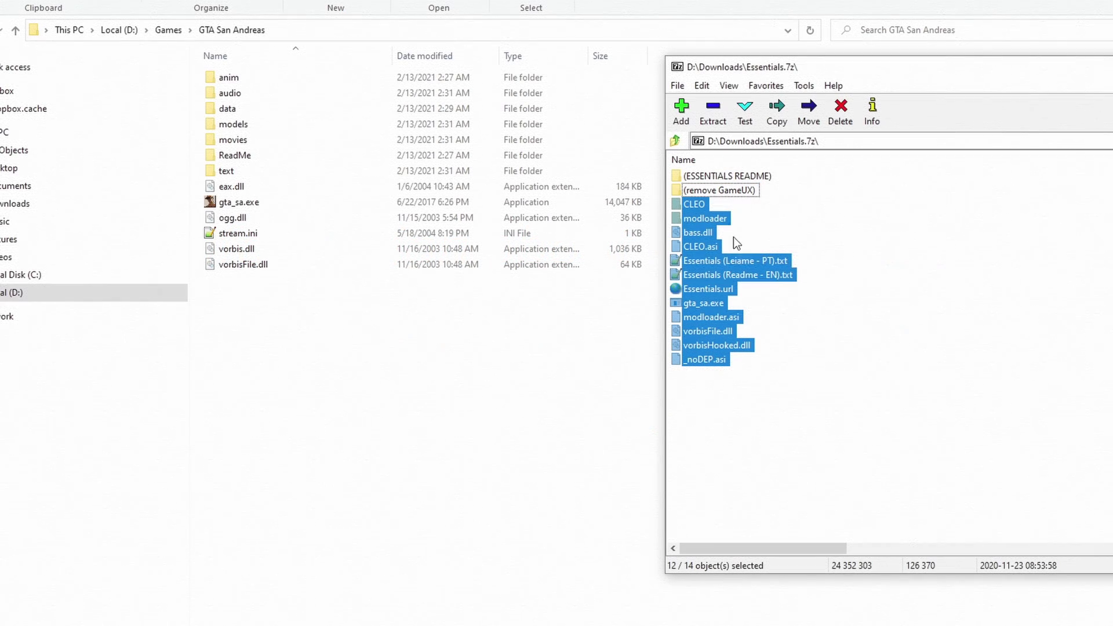
Copy the Essentials files, minus readme folders, .txt files and Essentials.url, into GTA San Andreas, replacing duplicates
left_click(740, 261, "ctrl")
left_click(748, 275, "ctrl")
left_click(732, 289, "ctrl")
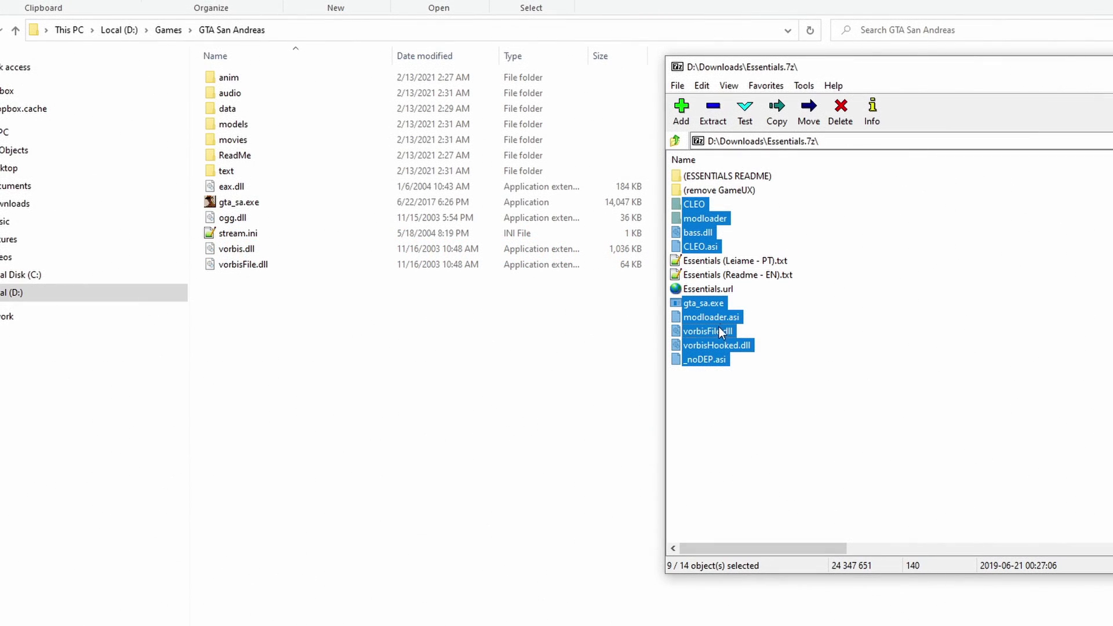
left_click_drag(513, 324, 510, 323)
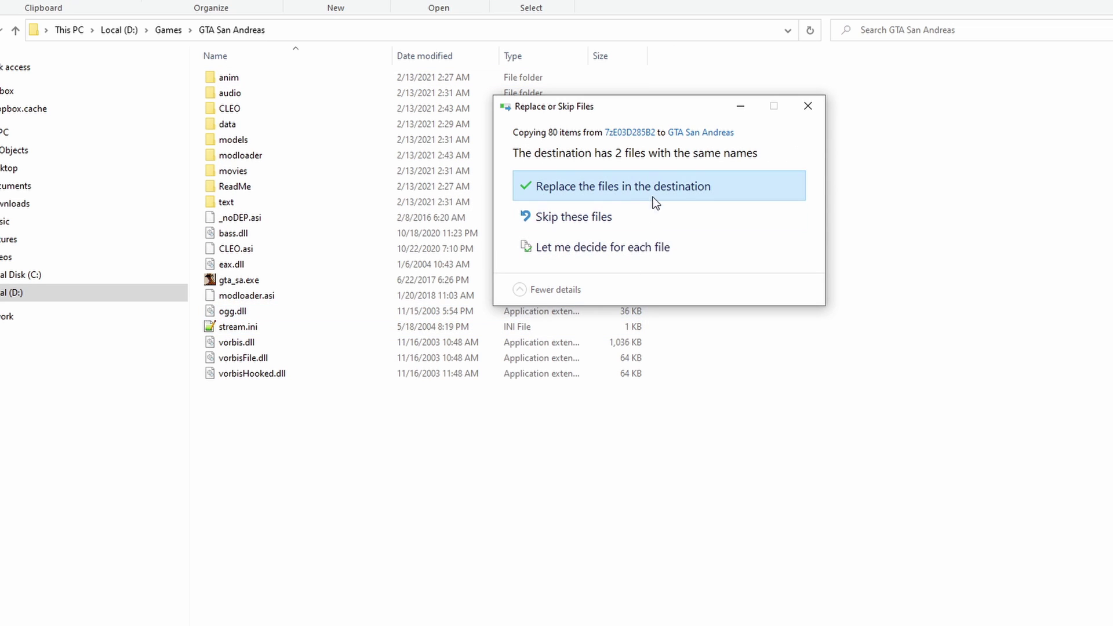
left_click(654, 199)
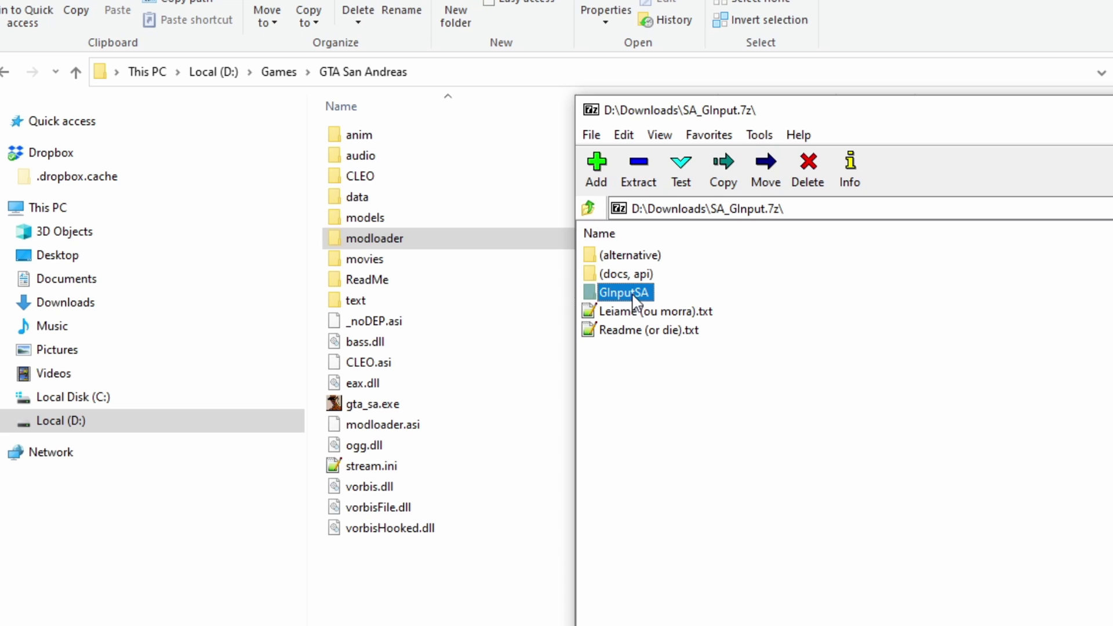
Place GInputSA in modloader, then browse into it, checking GInputSA.ini and opening models
left_click_drag(636, 297, 497, 248)
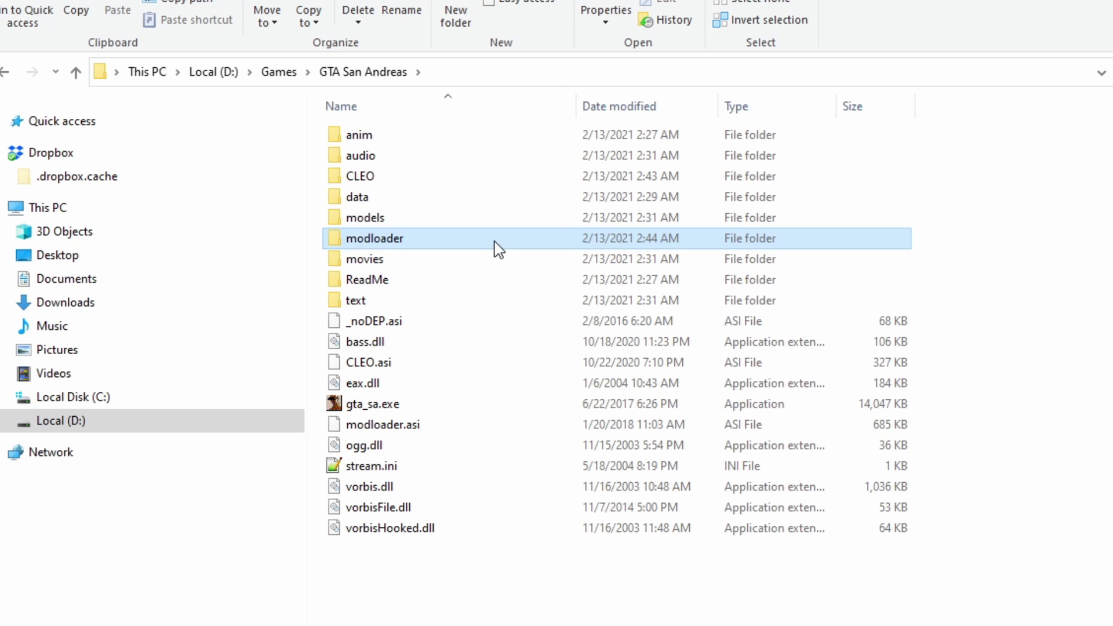
double_click(497, 248)
double_click(417, 160)
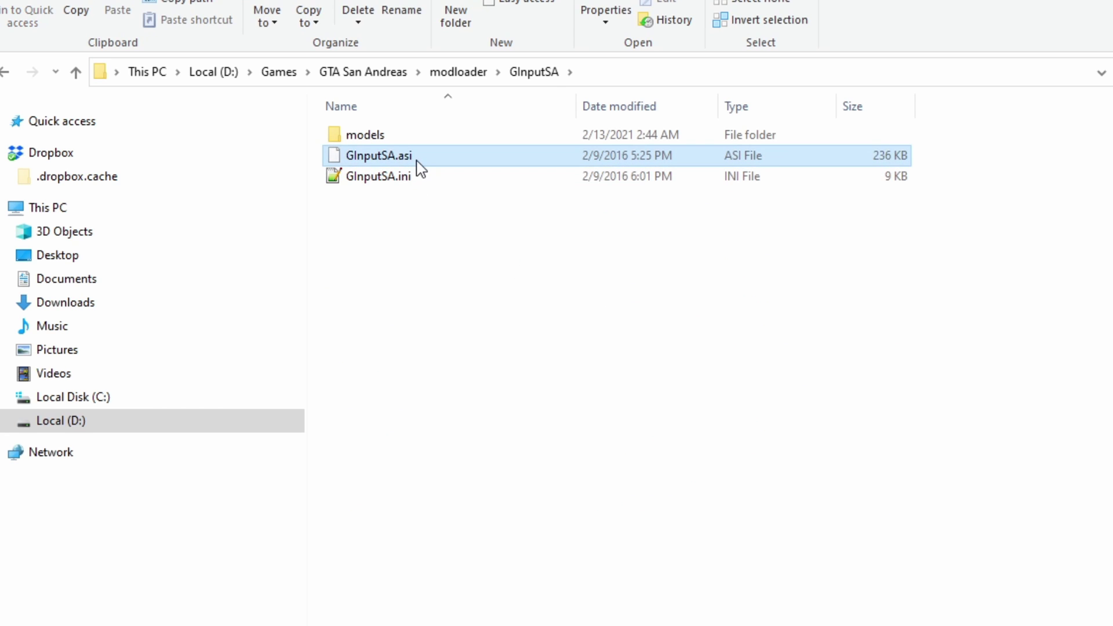
left_click(417, 180)
left_click(464, 241)
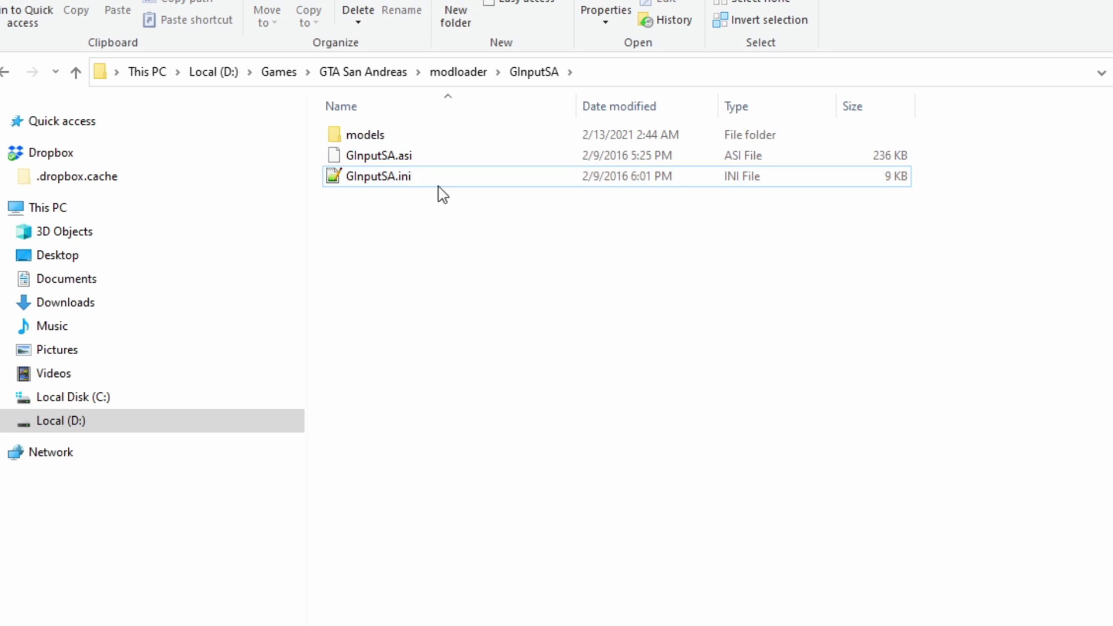
left_click_drag(440, 193, 408, 215)
double_click(385, 137)
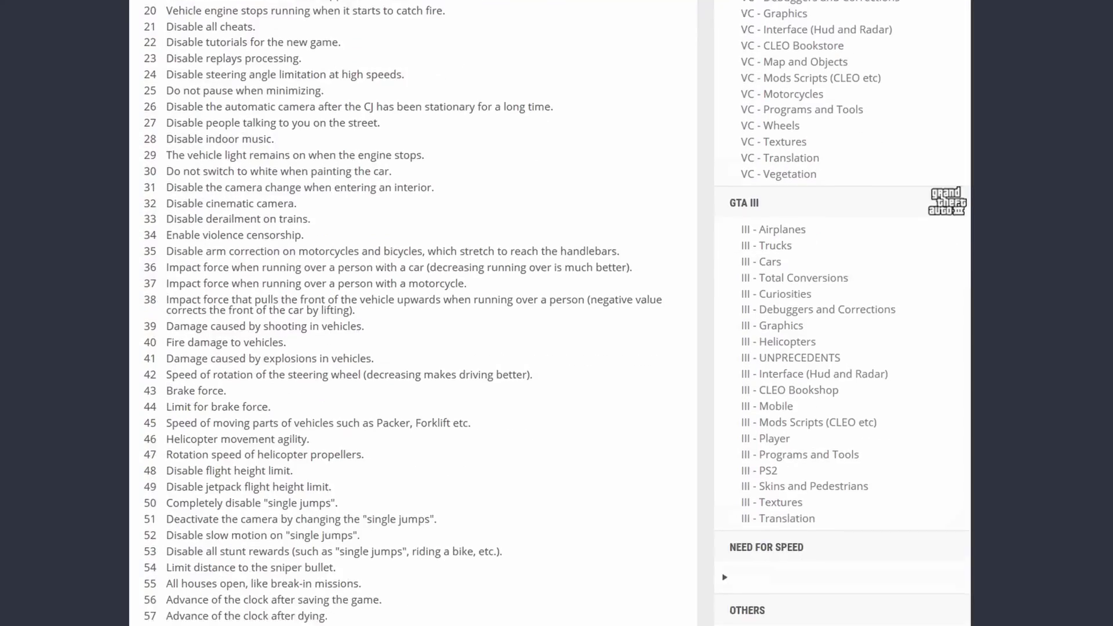
Scroll through the numbered MixSets tweak list on the MixMods page
scroll(412, 313, "down", 18)
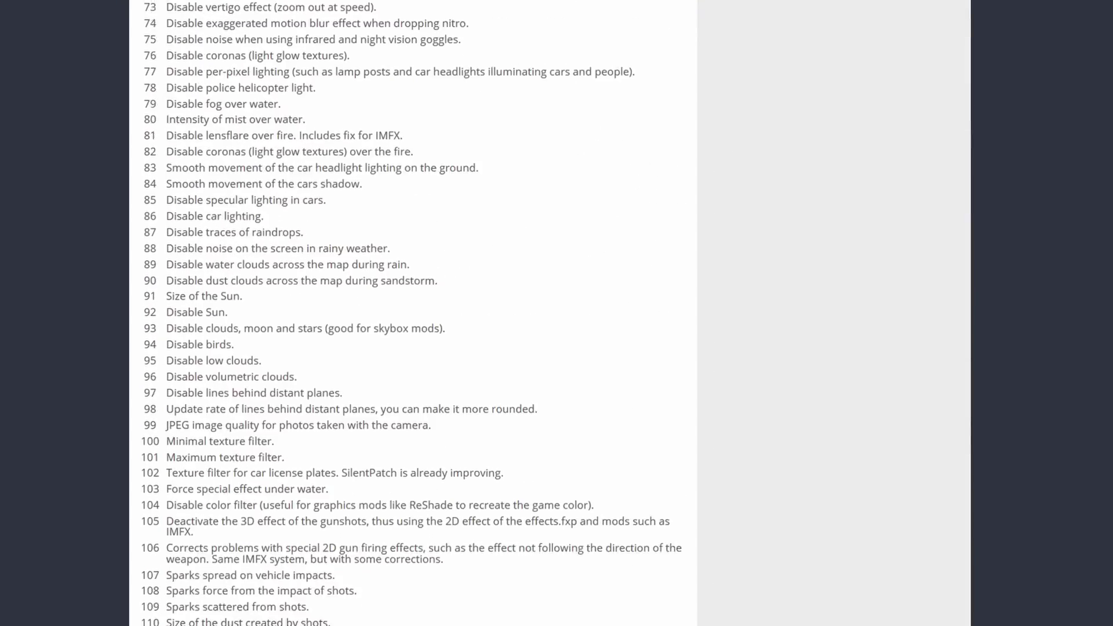
scroll(413, 313, "down", 15)
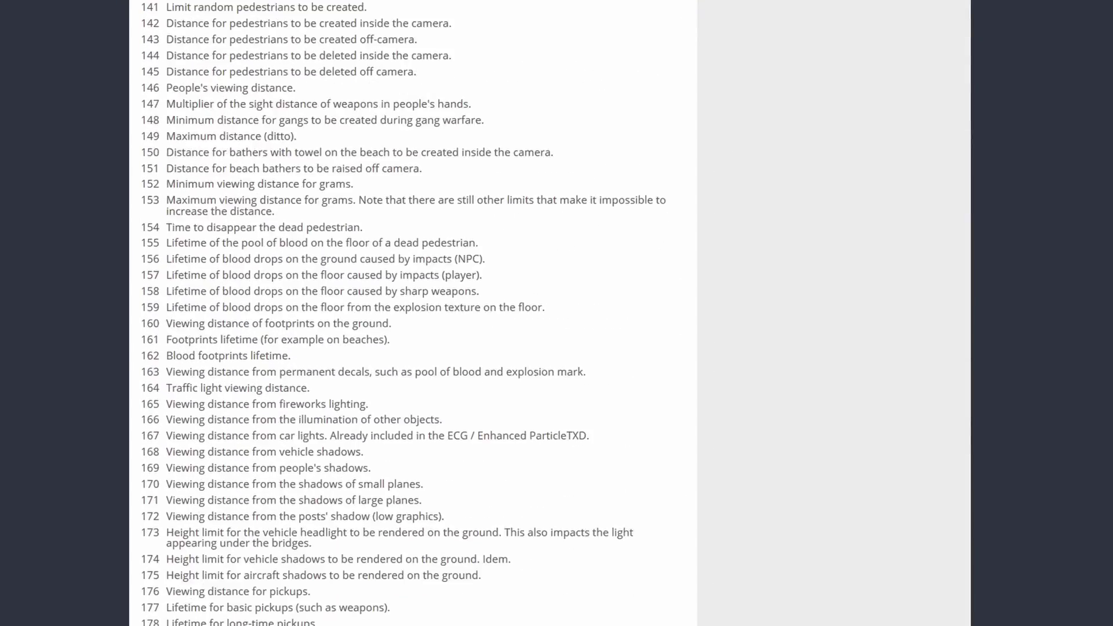
scroll(413, 313, "down", 12)
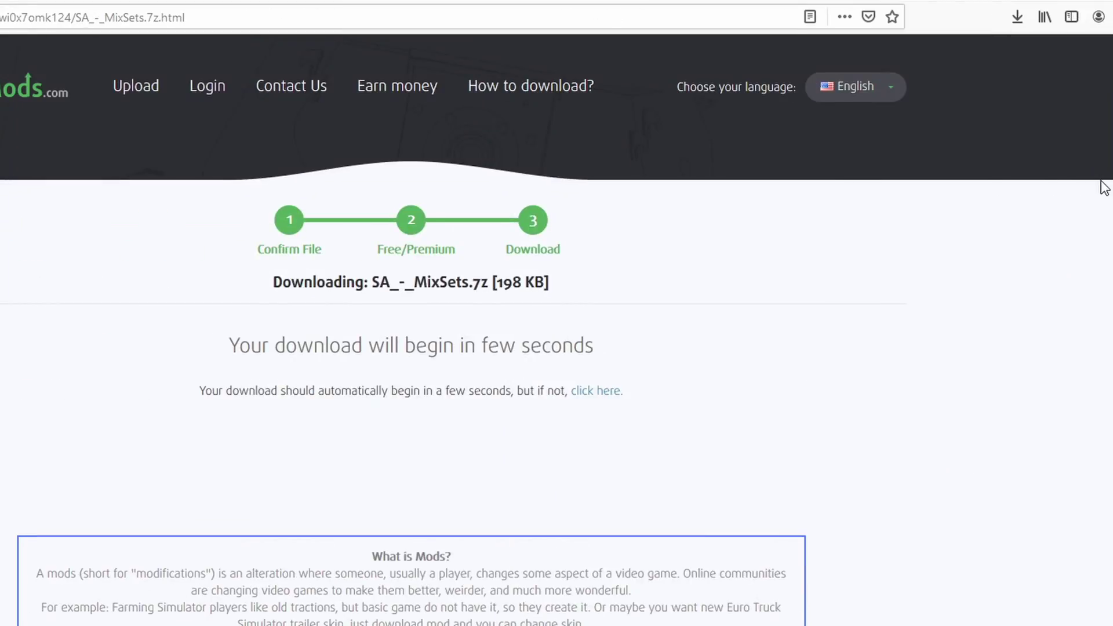
Open the downloaded MixSets archive and extract the English MixSets folder into modloader
left_click(1017, 17)
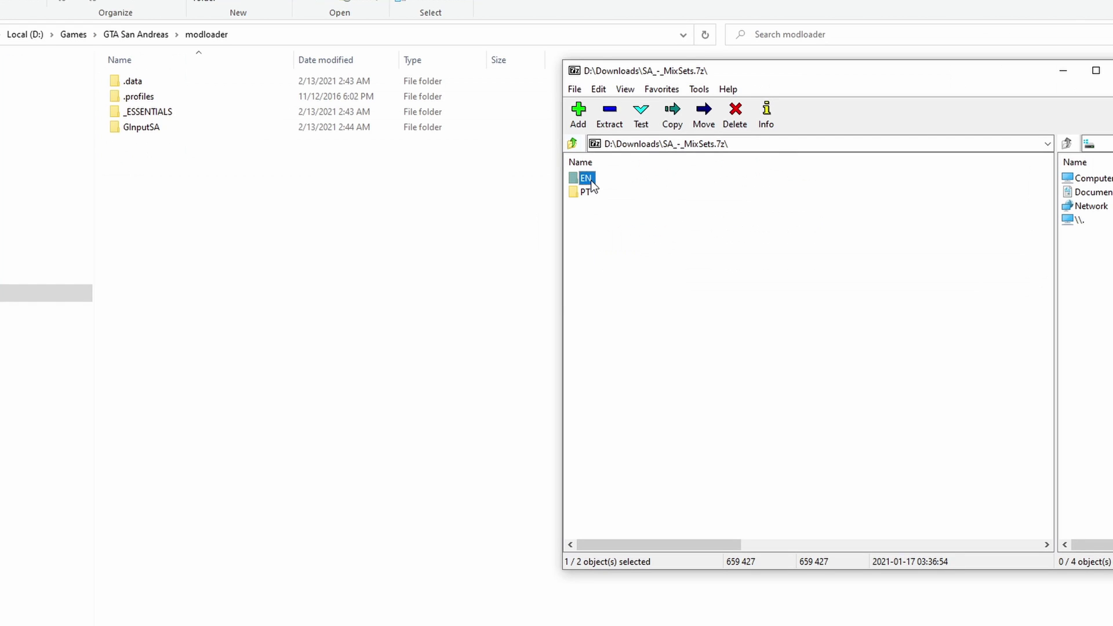
double_click(586, 179)
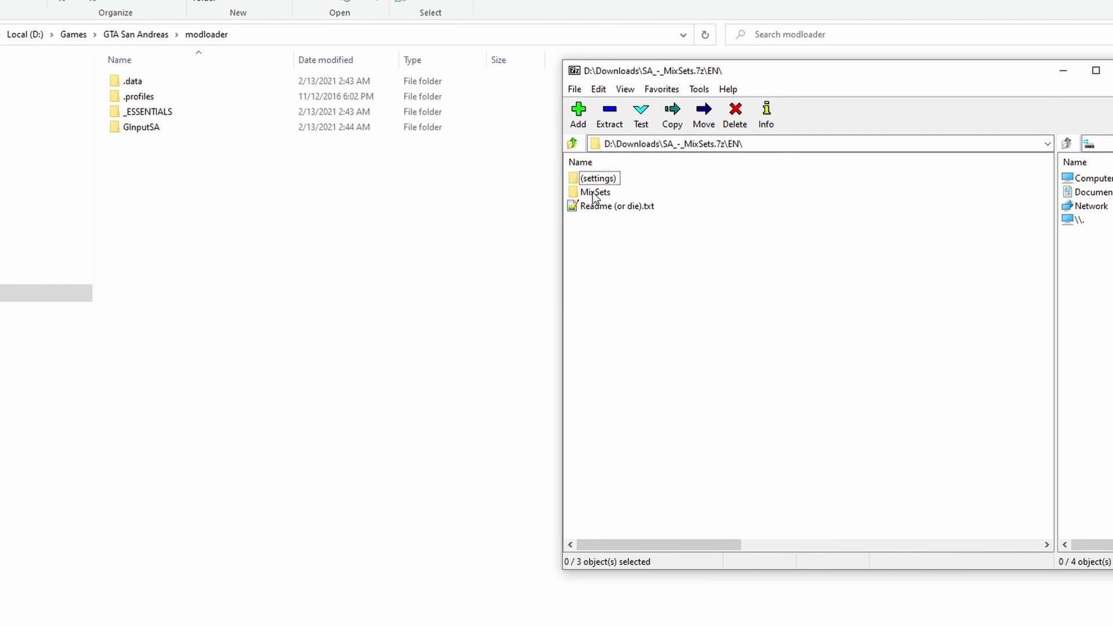
left_click_drag(596, 193, 426, 224)
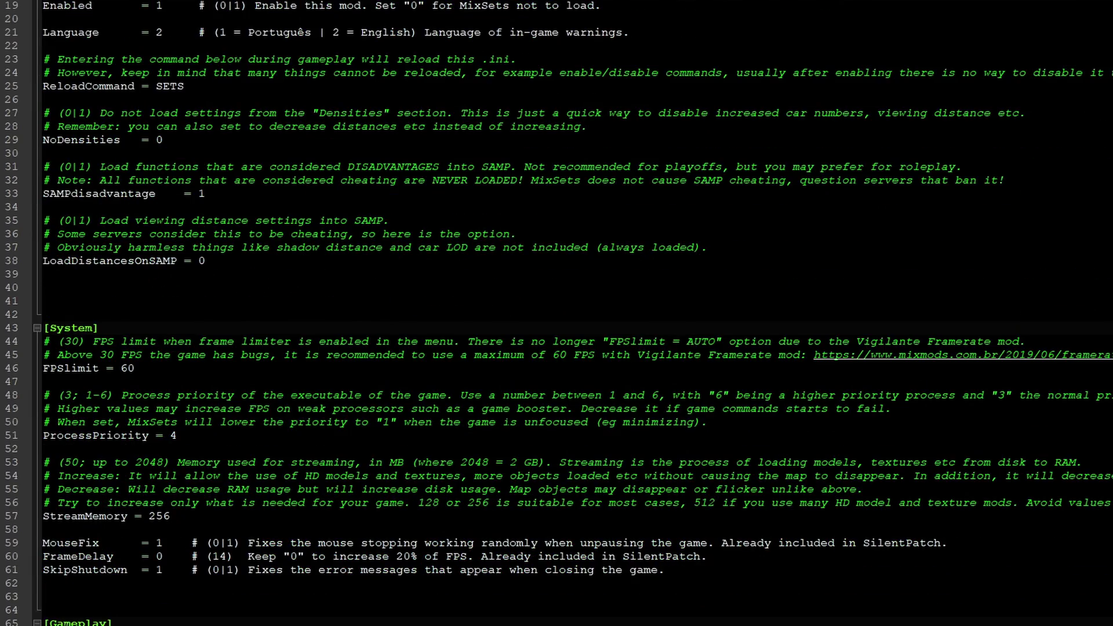
Overwrite the installed MixSets.ini with the Fixes + Improvements + Densities preset's MixSets.ini
scroll(556, 313, "down", 6)
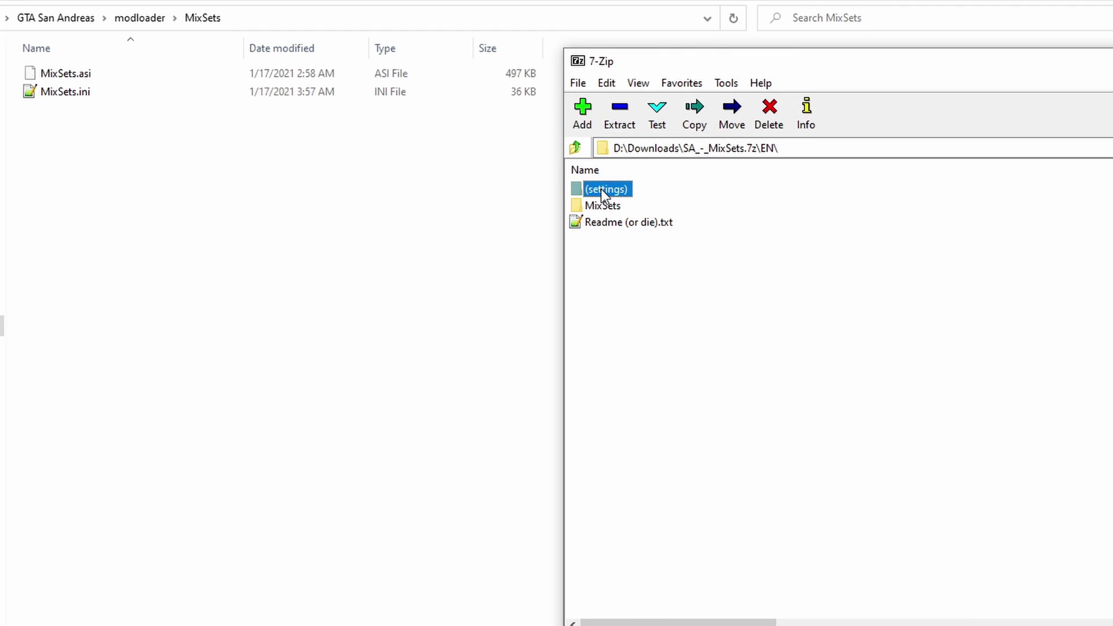
double_click(601, 189)
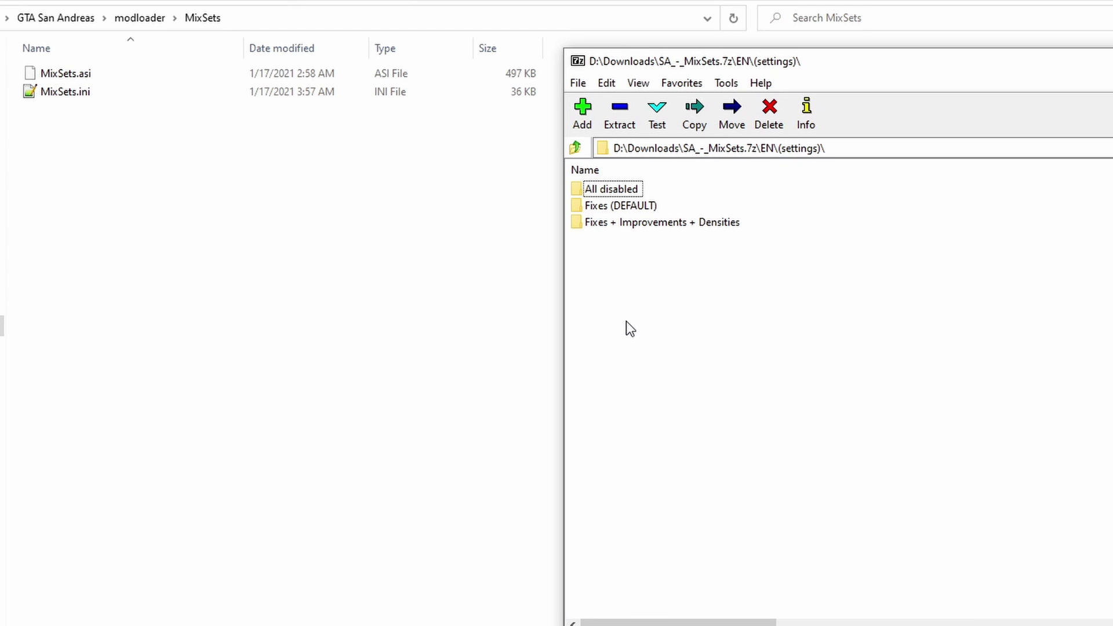
double_click(643, 223)
left_click(615, 207)
left_click_drag(615, 208, 419, 326)
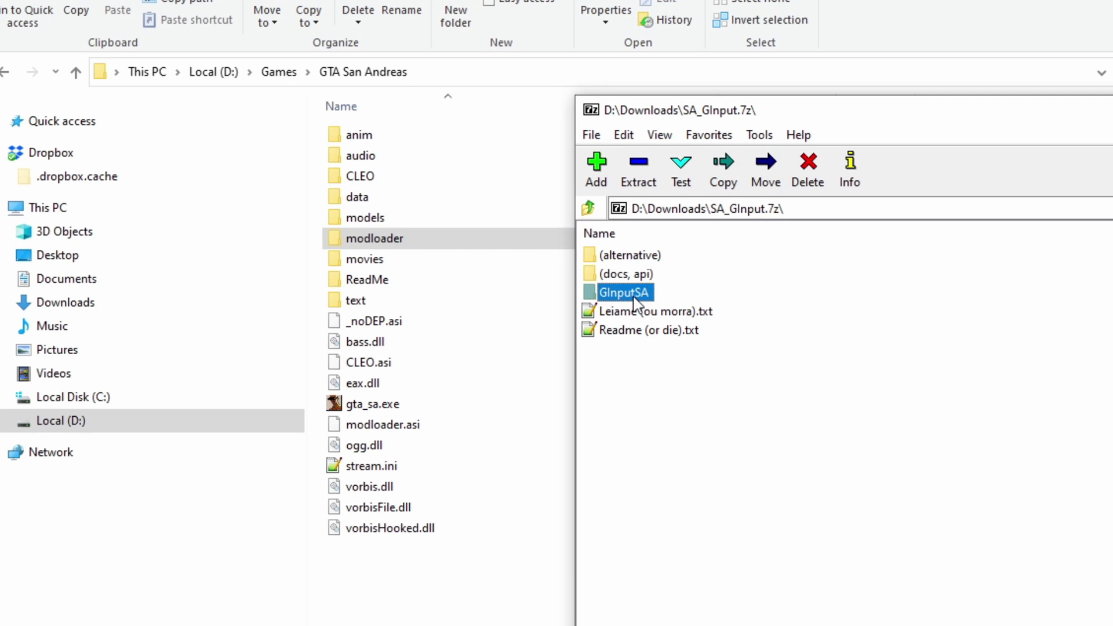
Extract GInputSA from SA_GInput.7z into the GTA San Andreas modloader folder
left_click_drag(636, 301, 497, 248)
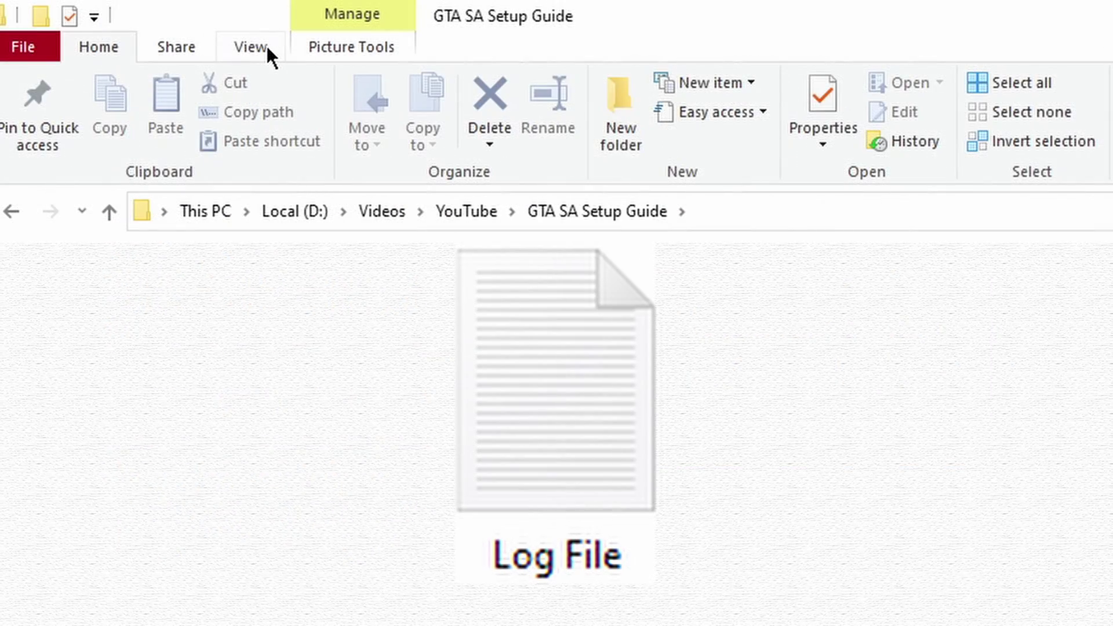
Enable File name extensions in Explorer's View options so file types like .log are visible
left_click(265, 44)
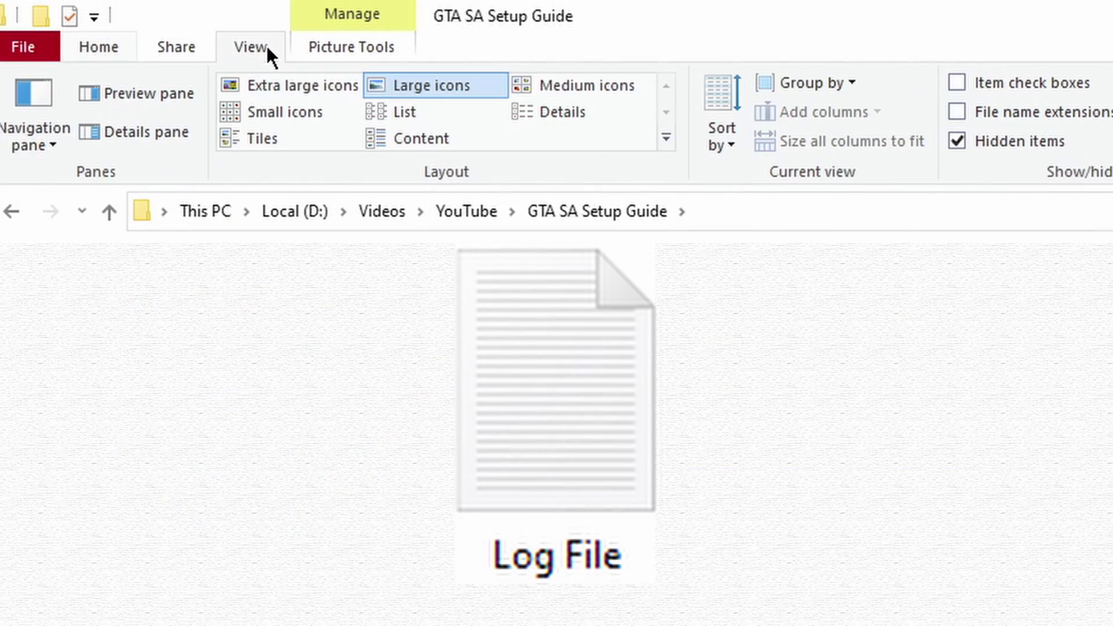
left_click(957, 112)
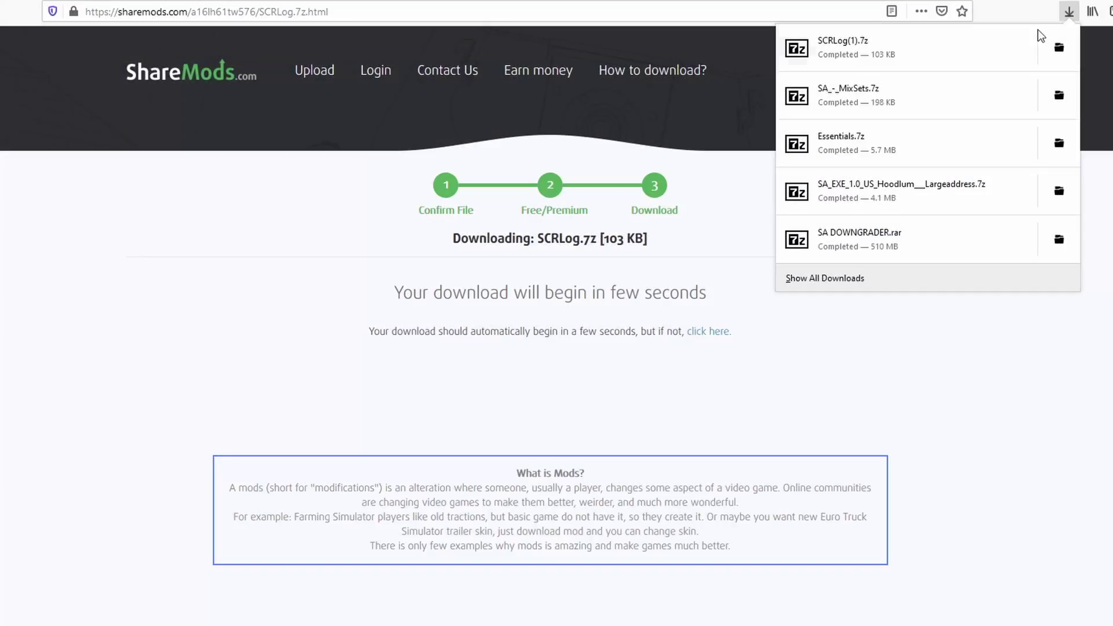
Open SCRLog(1).7z and extract the SCRLog folder from its EN version into modloader
left_click(997, 53)
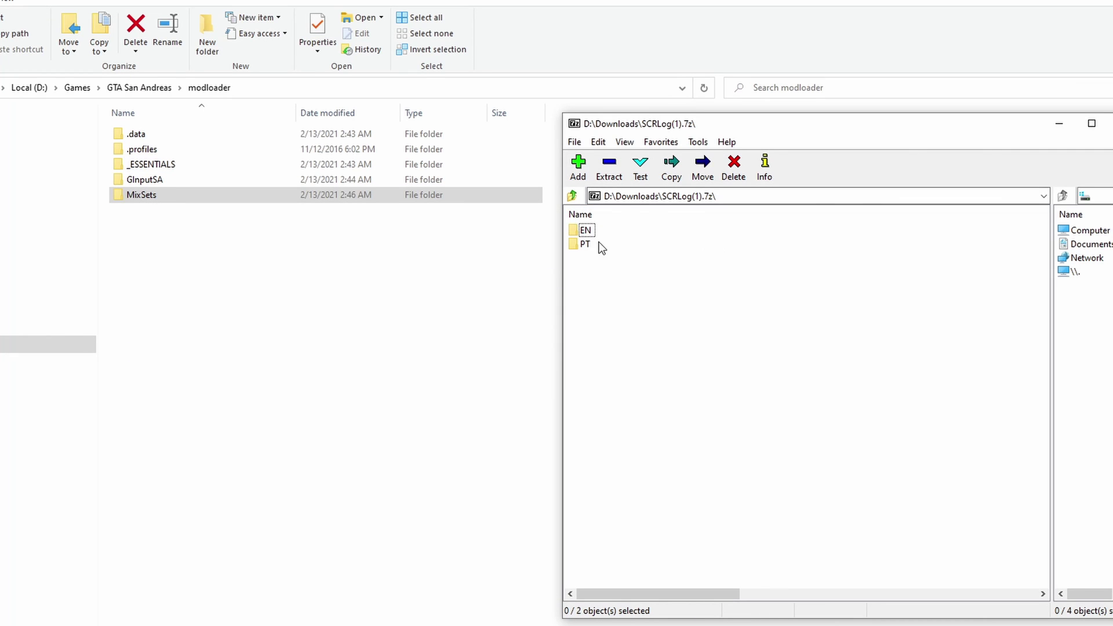
double_click(584, 232)
left_click_drag(606, 259, 359, 318)
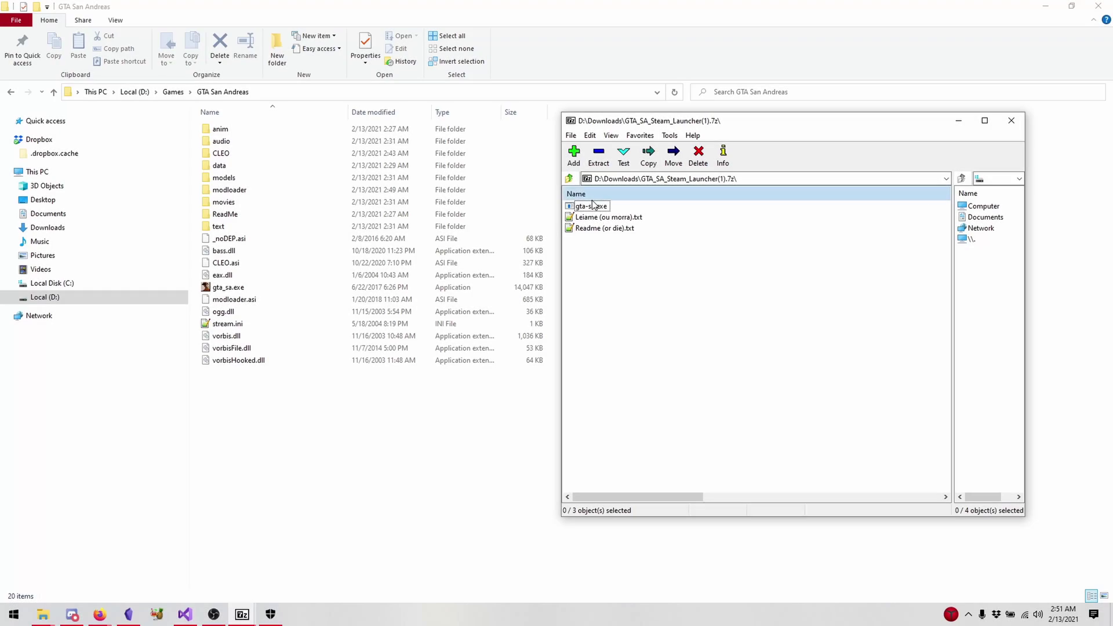
Extract gta-sa.exe from GTA_SA_Steam_Launcher(1).7z into the GTA San Andreas folder
left_click_drag(593, 204, 366, 423)
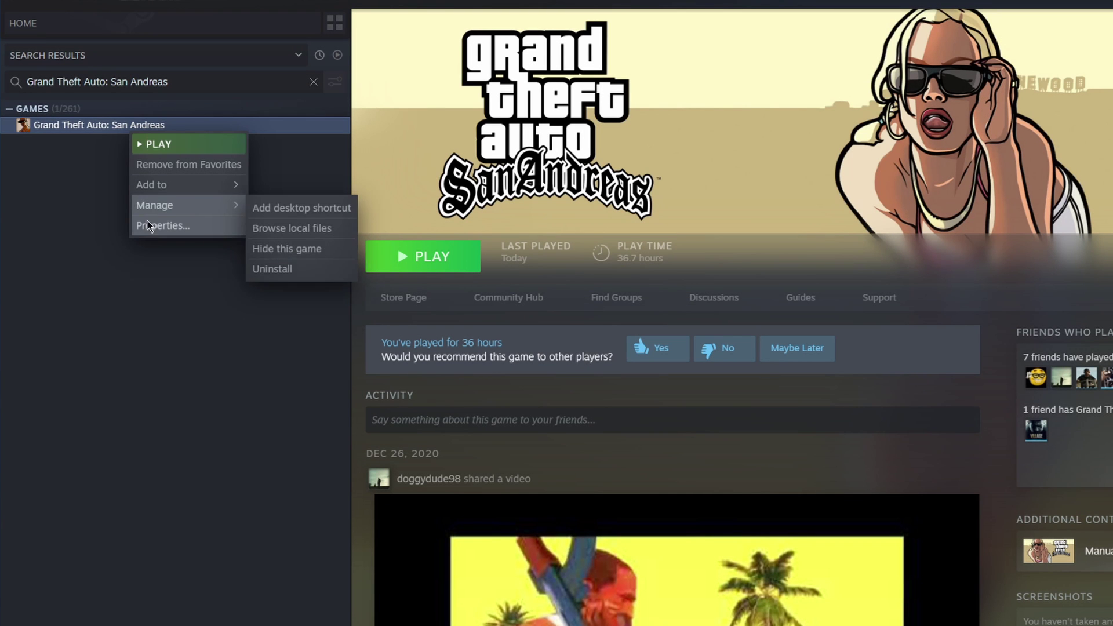
Browse San Andreas local files from its Steam Properties and reposition the opened install folder window
left_click(146, 226)
left_click(439, 232)
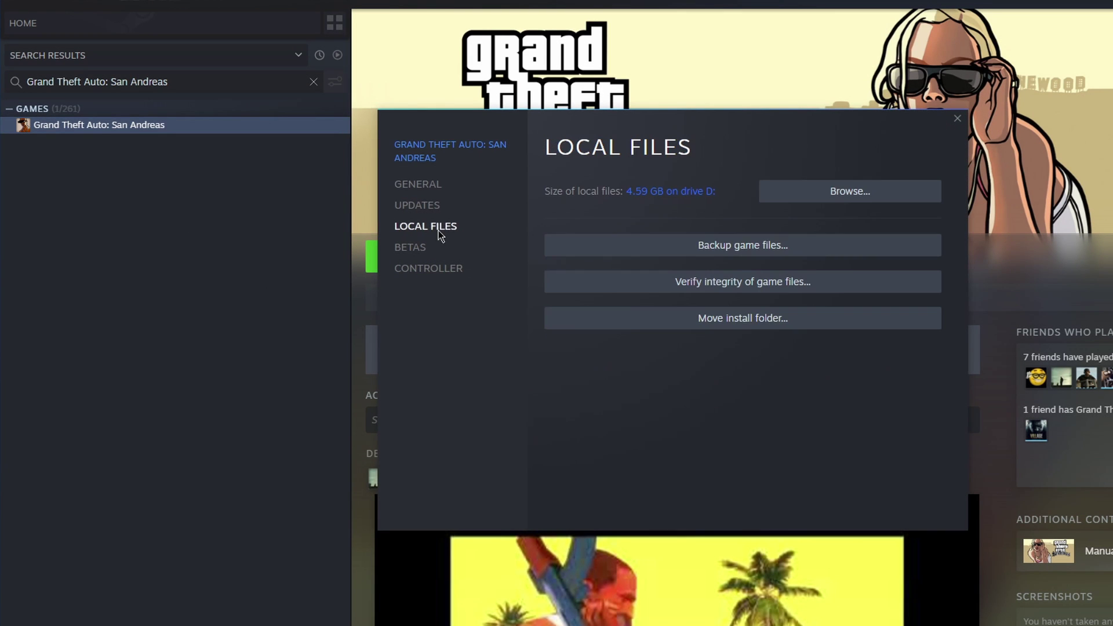
left_click(861, 193)
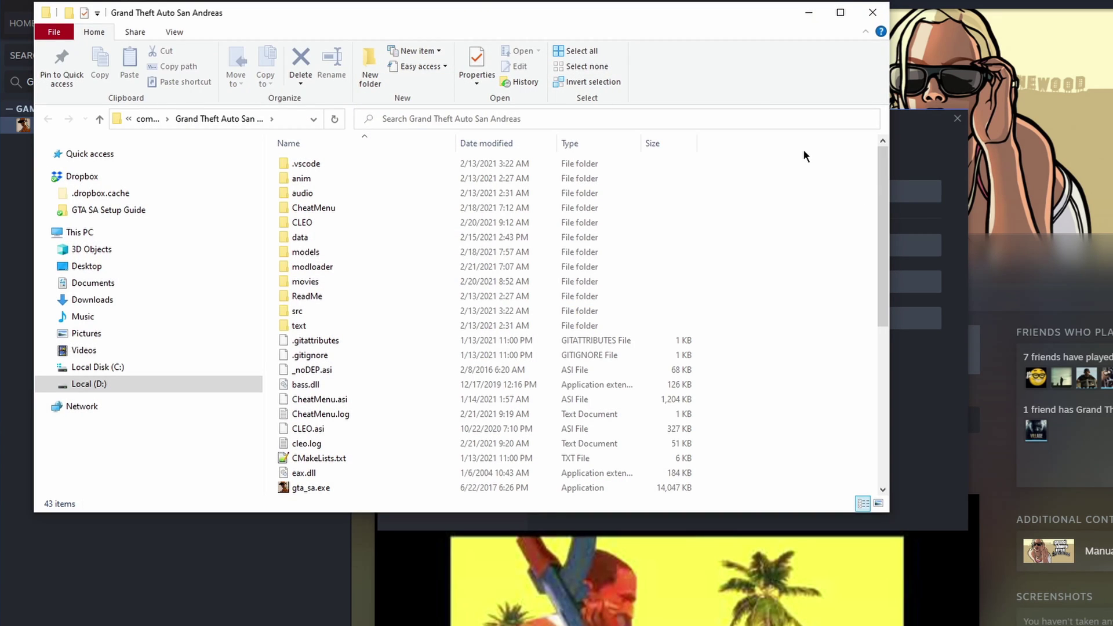
left_click_drag(664, 30, 833, 70)
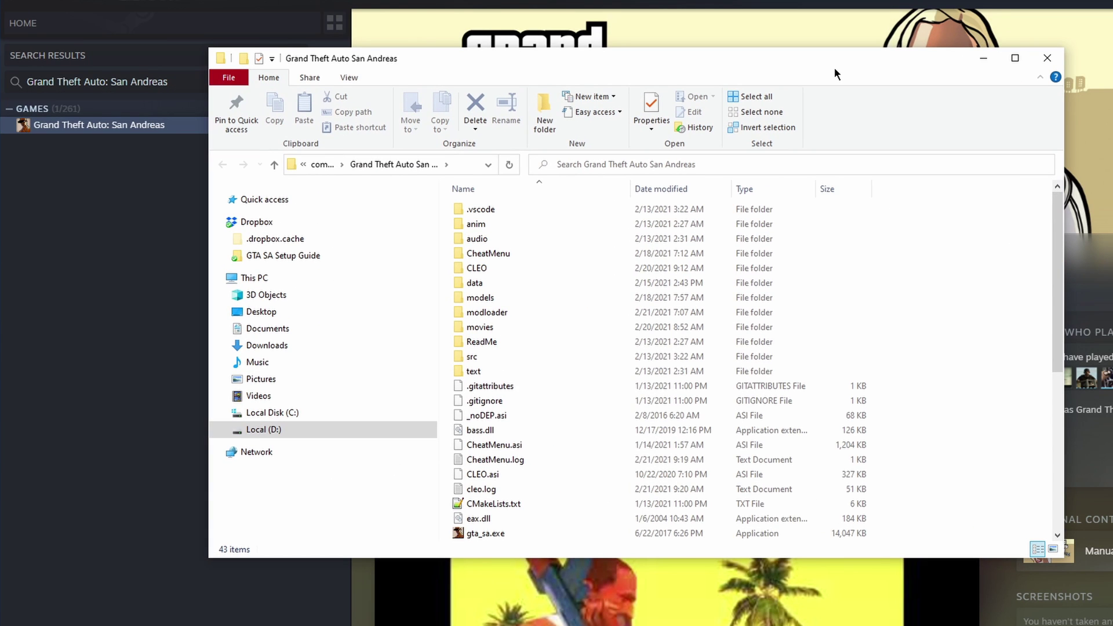